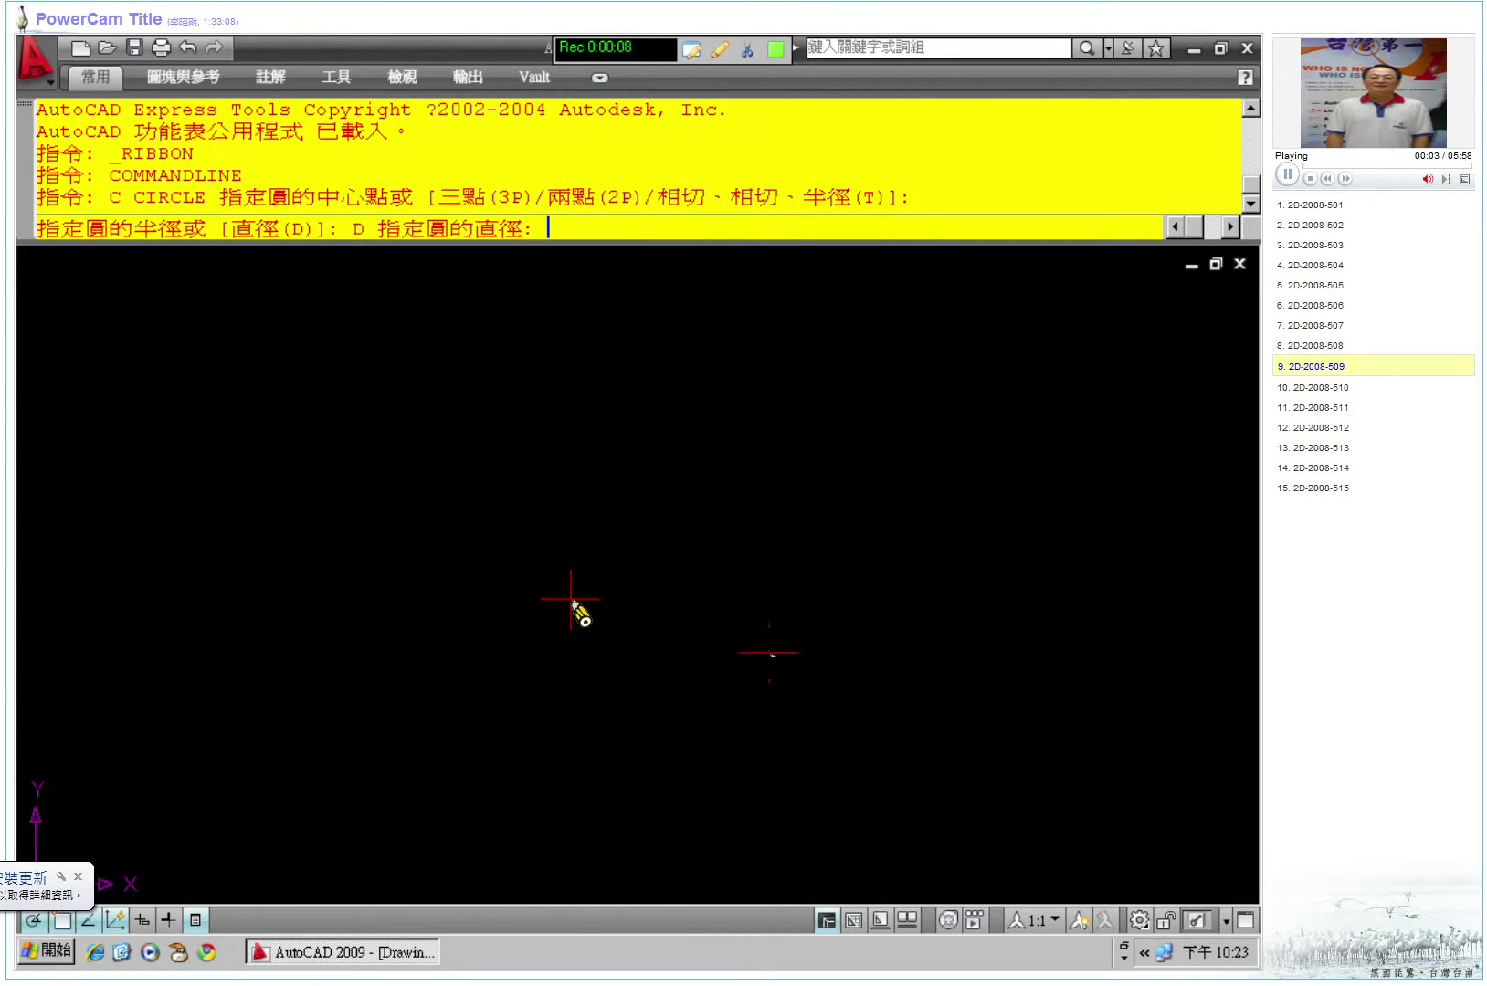
- Draw the 36-diameter bore circle and start a second circle at the same centre
text(36)
key(Return)
key(Return)
text(@)
key(Return)
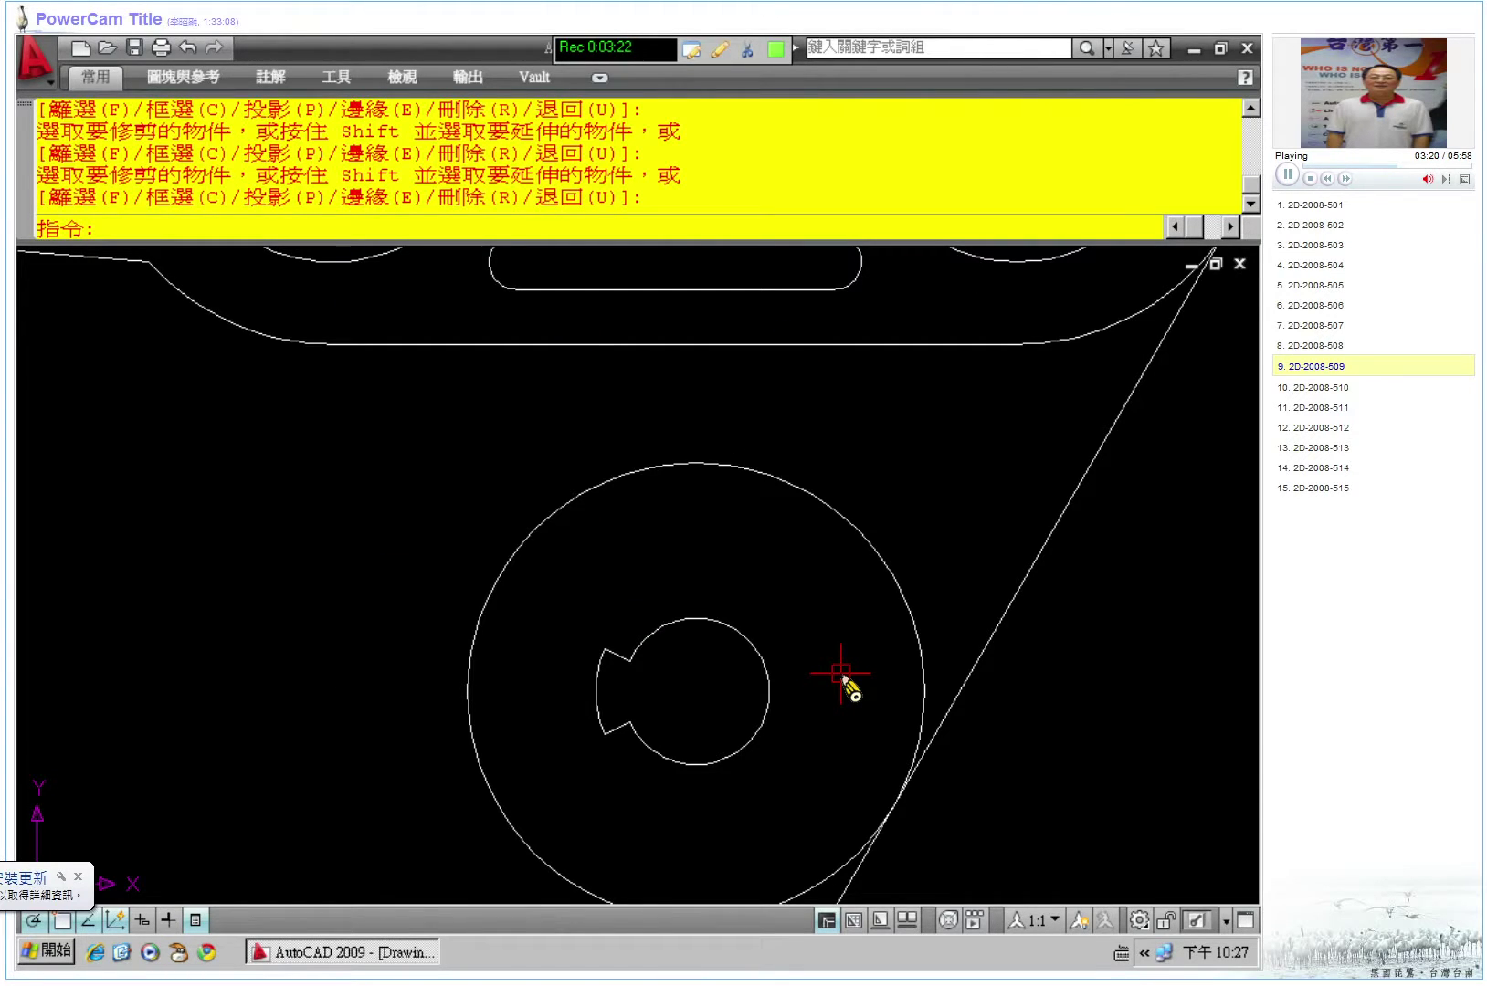
- Polar-array the keyway notch into 4 copies over 360° around the bore centre
text(ar)
key(Return)
click(559, 622)
click(672, 782)
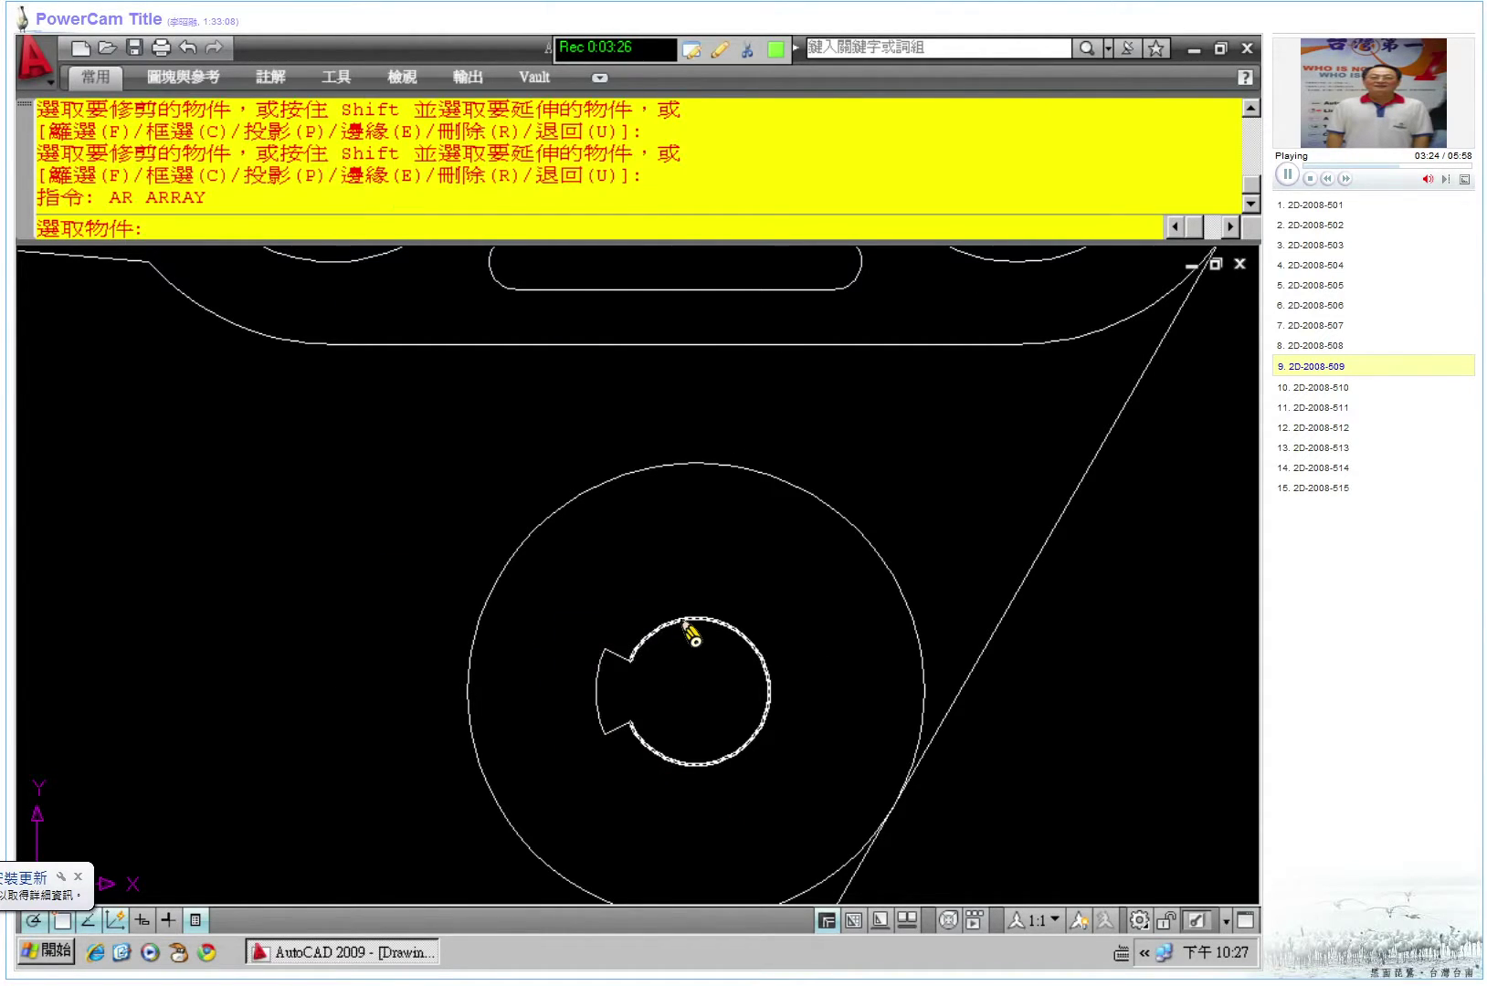
key(Return)
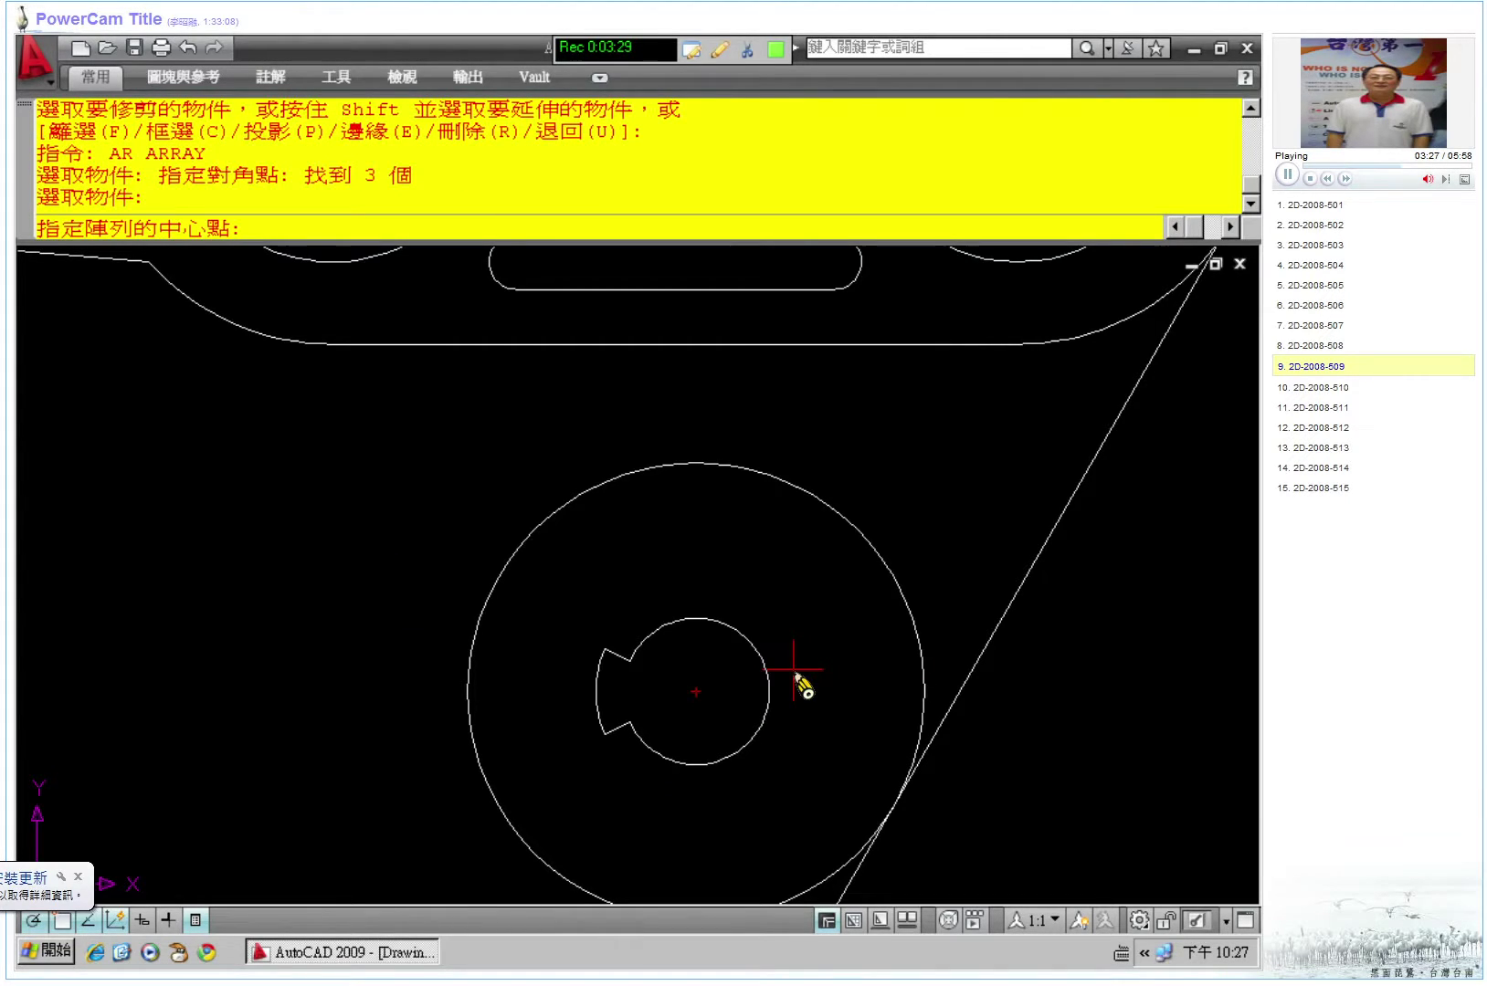
click(793, 669)
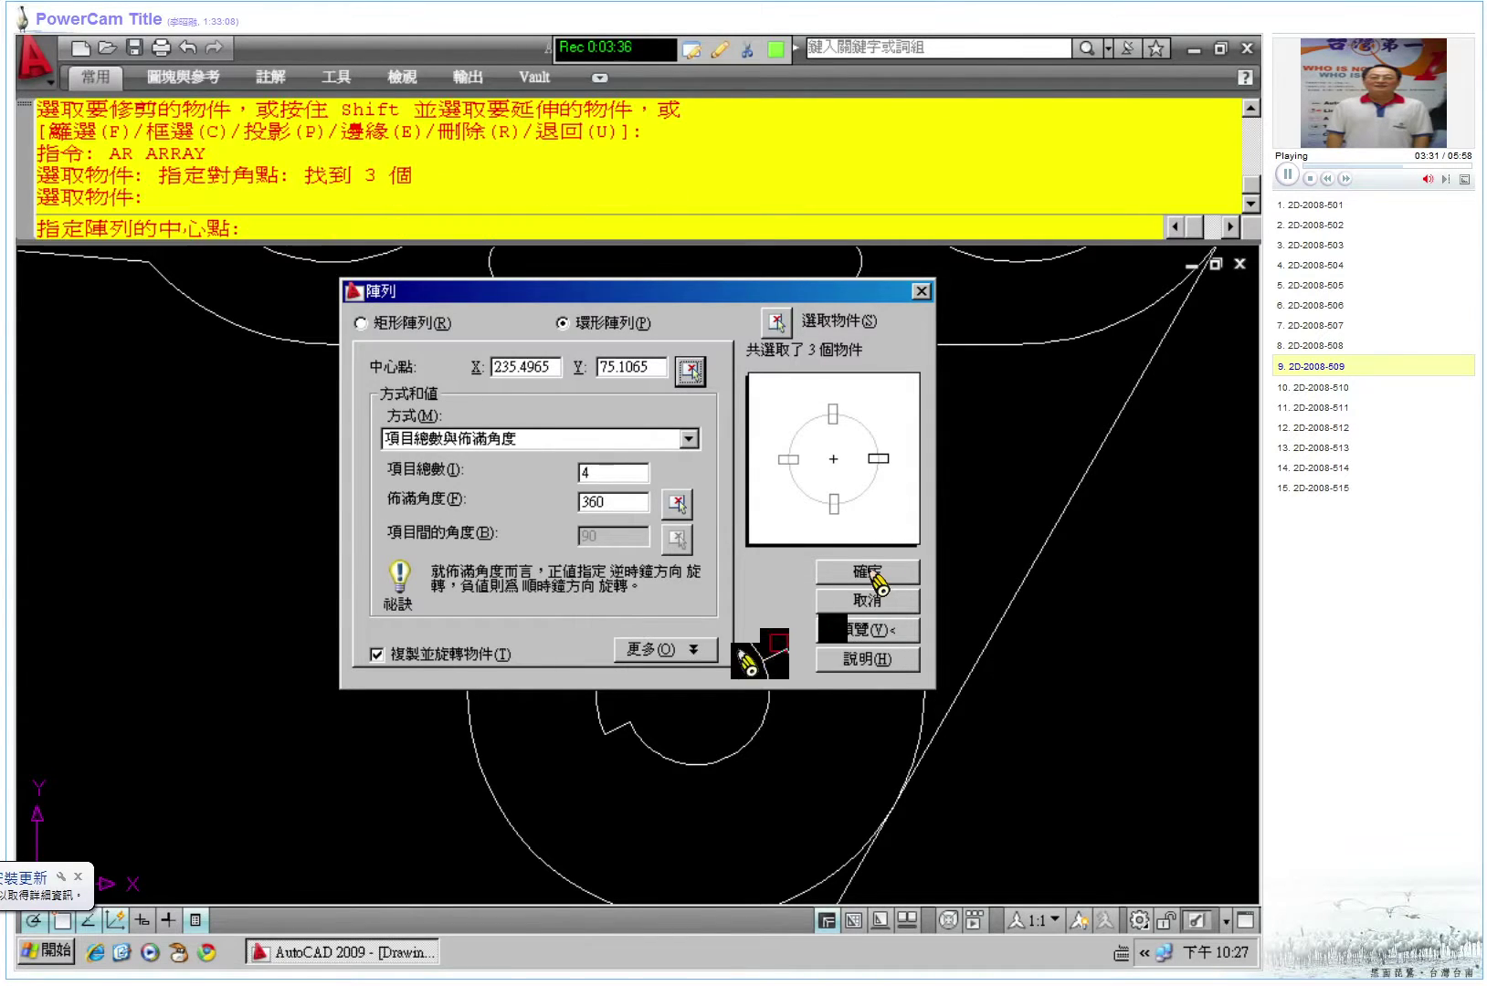
click(868, 573)
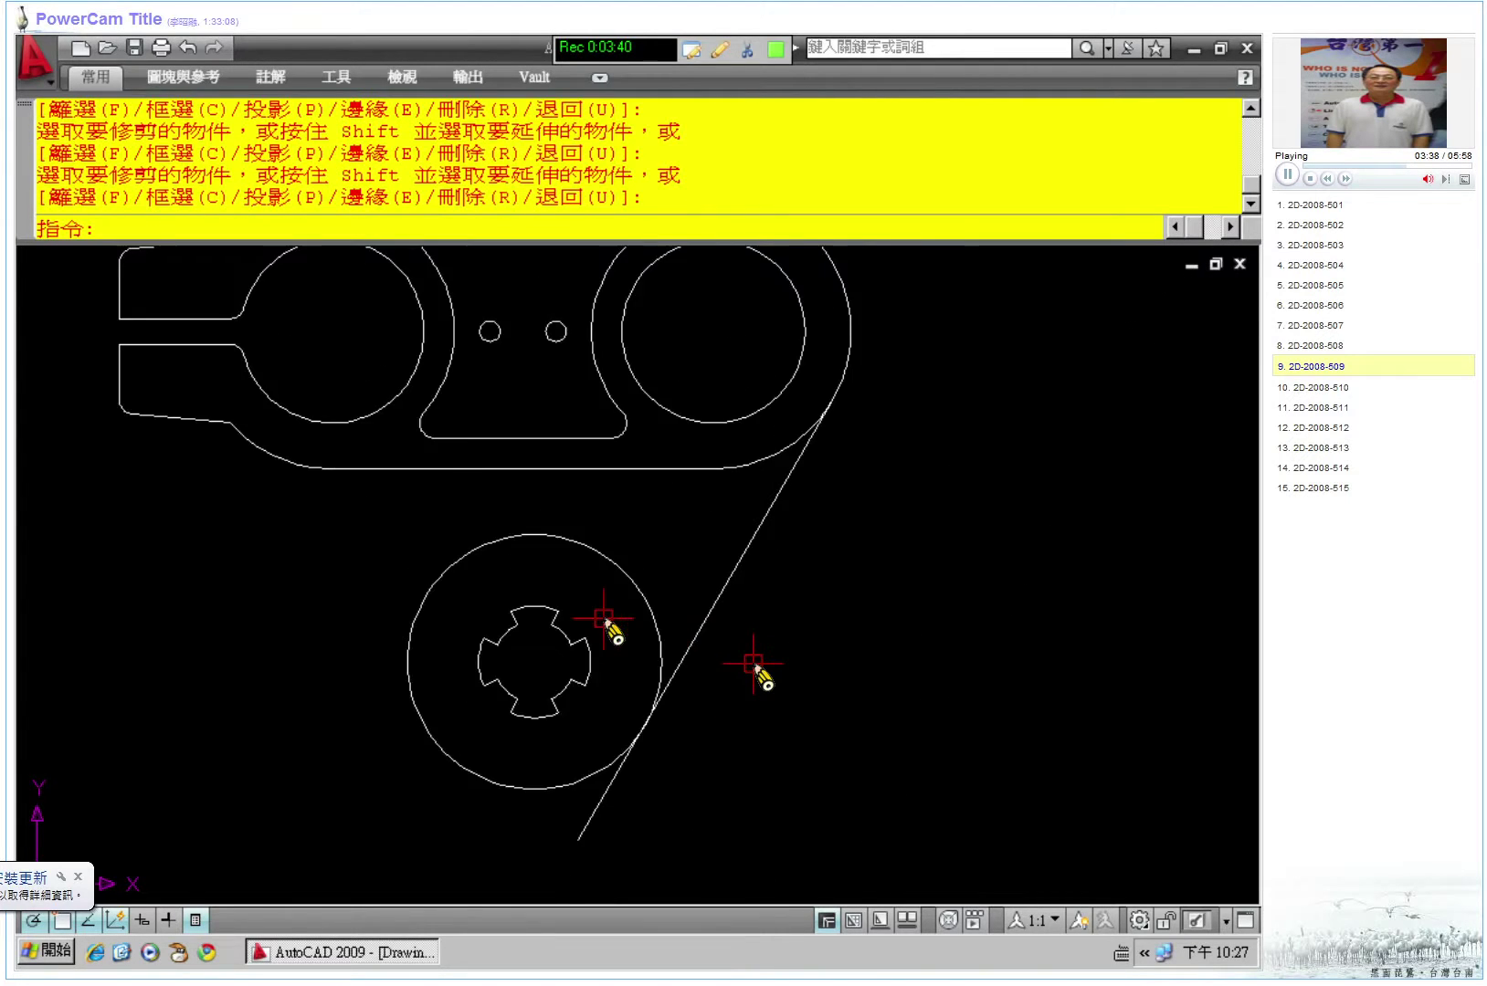
- Zoom out to view the whole hub and link outline
scroll(604, 619, down, 2)
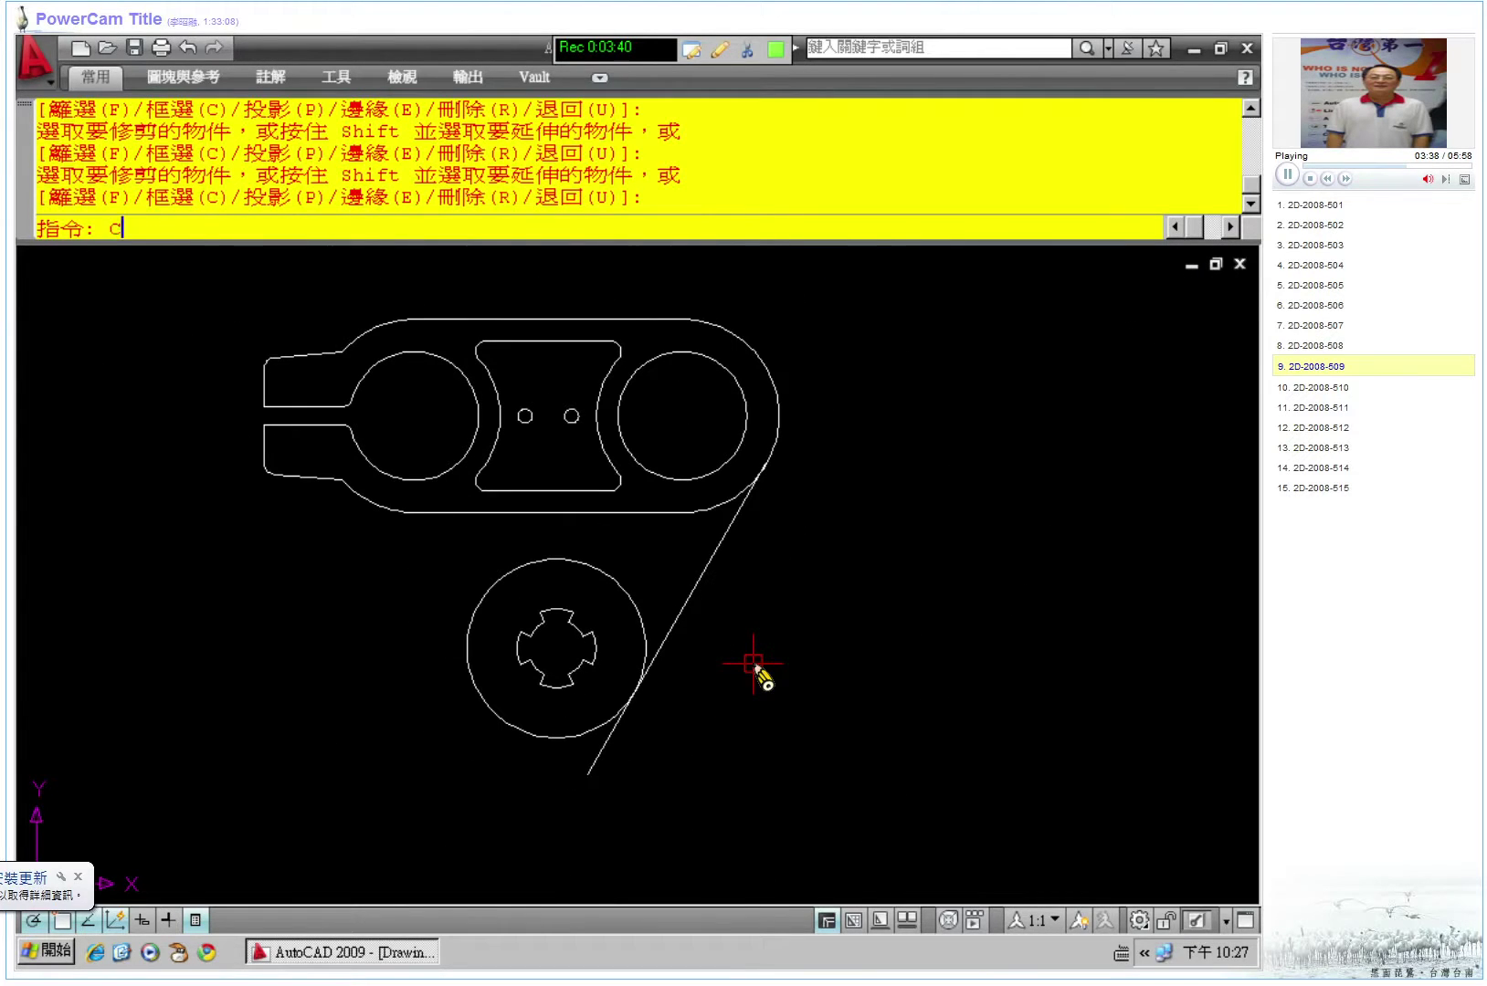